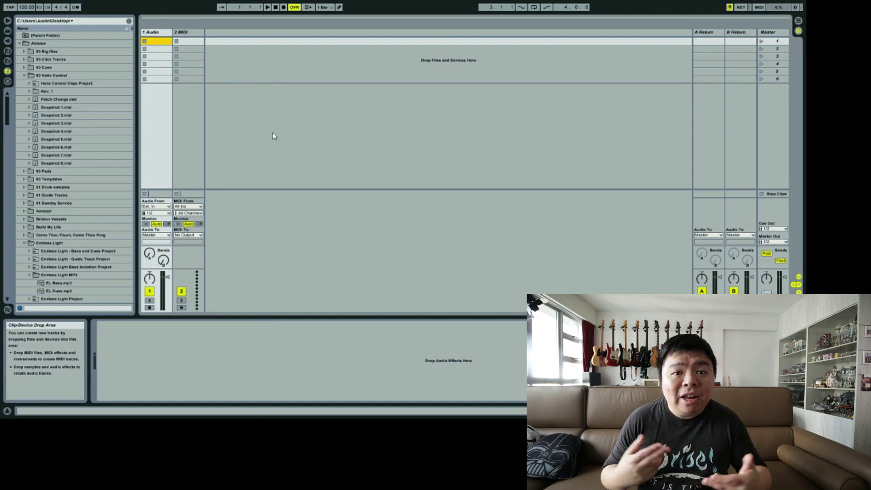
Switch to the Arrangement view and rename the first audio track as METRONOME
{"action": "left_click", "coordinate": [287, 114]}
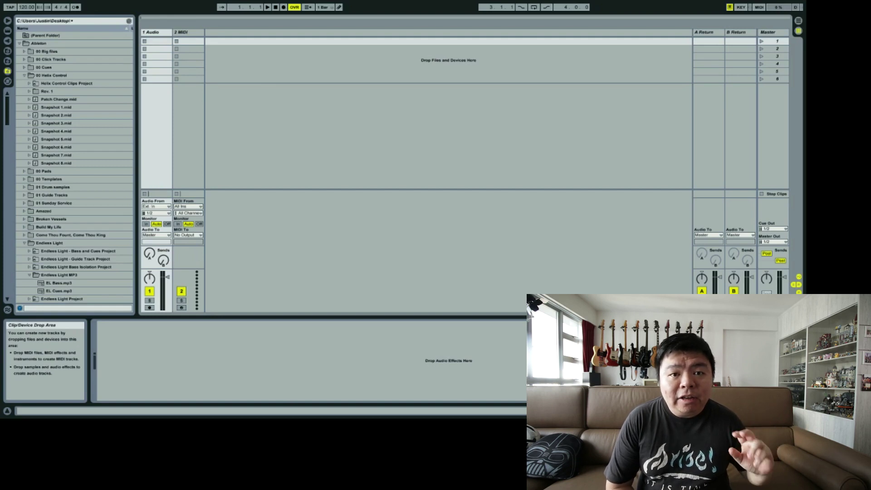
{"action": "key", "text": "ctrl+shift+s"}
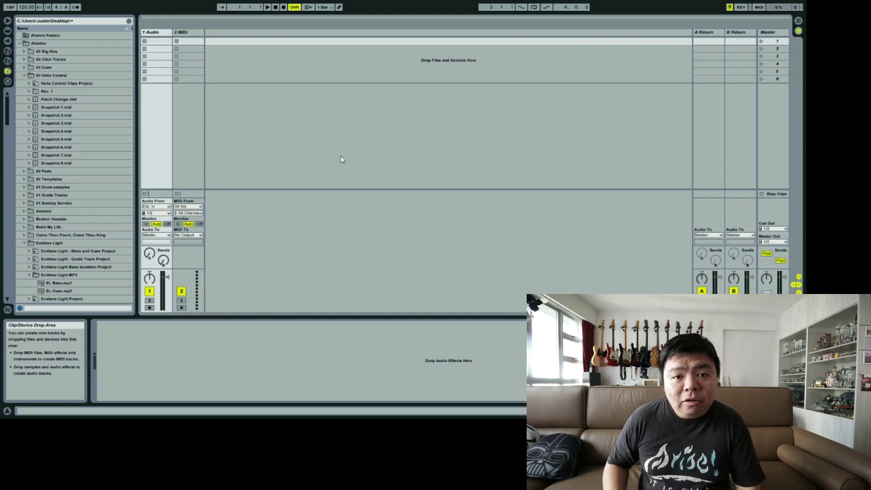
{"action": "key", "text": "Tab"}
{"action": "left_click", "coordinate": [765, 49]}
{"action": "key", "text": "ctrl+r"}
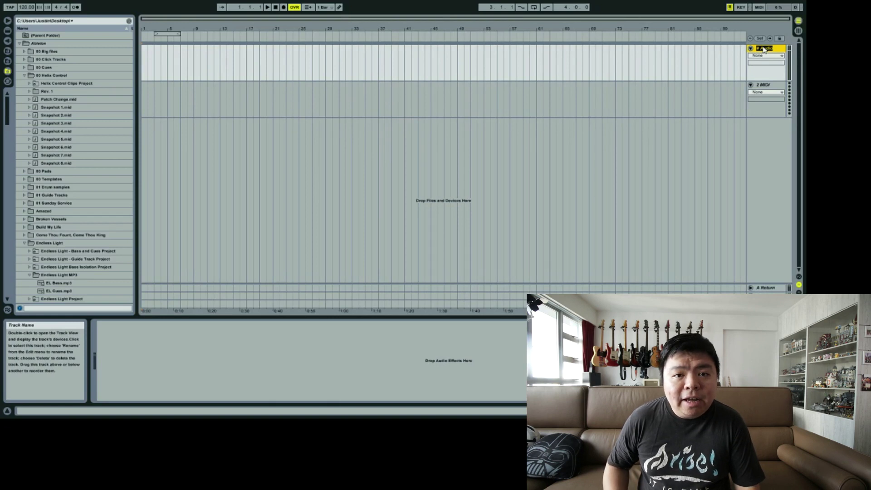
{"action": "type", "text": "METRO"}
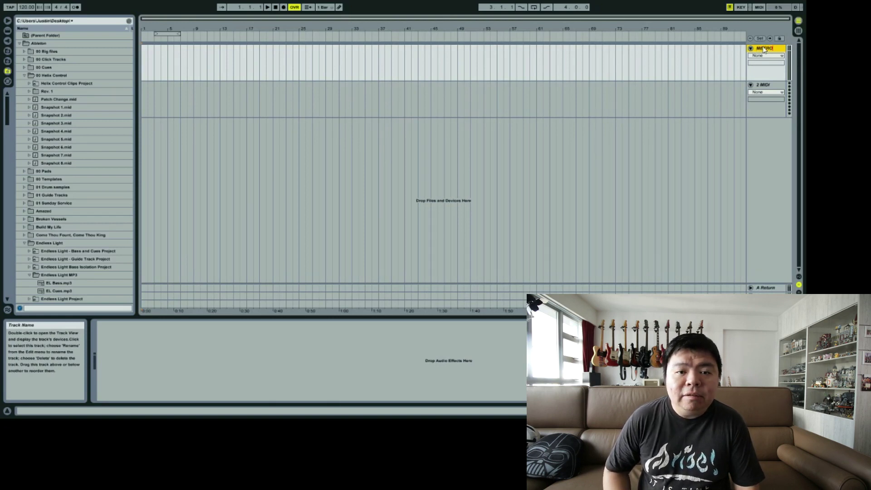
{"action": "type", "text": "NOME"}
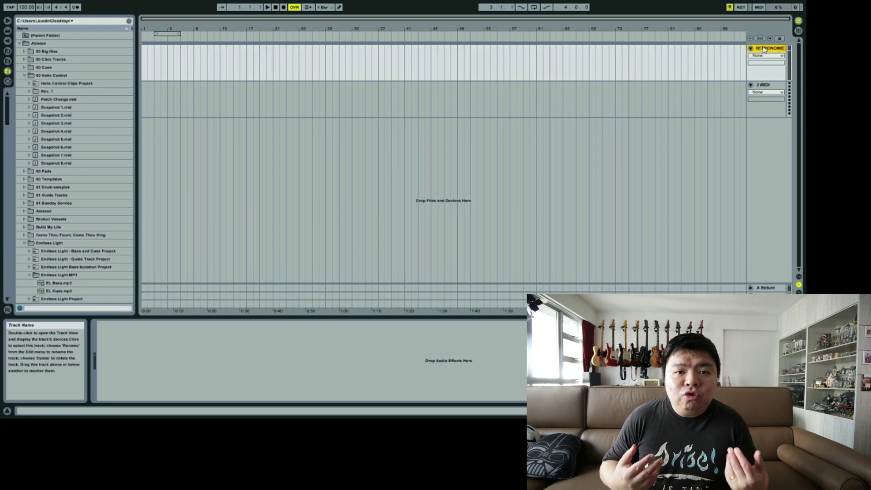
{"action": "key", "text": "Return"}
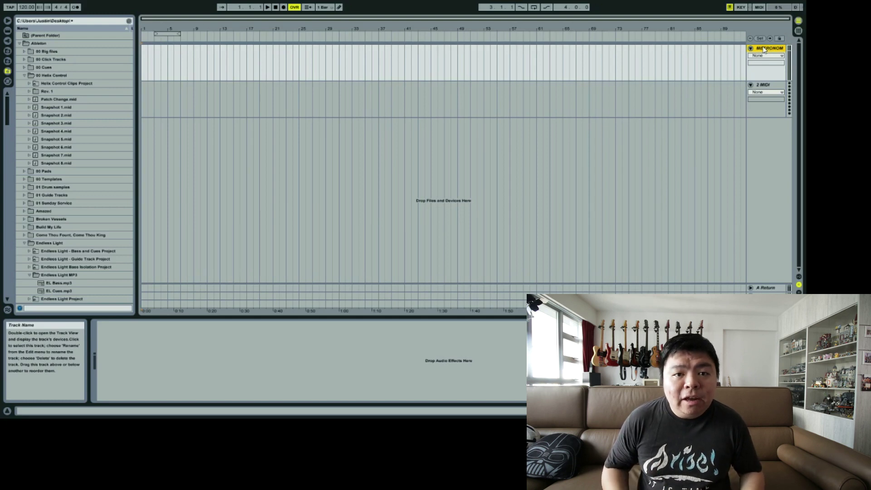
Place Silence (5 mins).wav from the 00 Click Tracks folder at the start of the METRONOME track and show its clip properties
{"action": "left_click", "coordinate": [25, 60]}
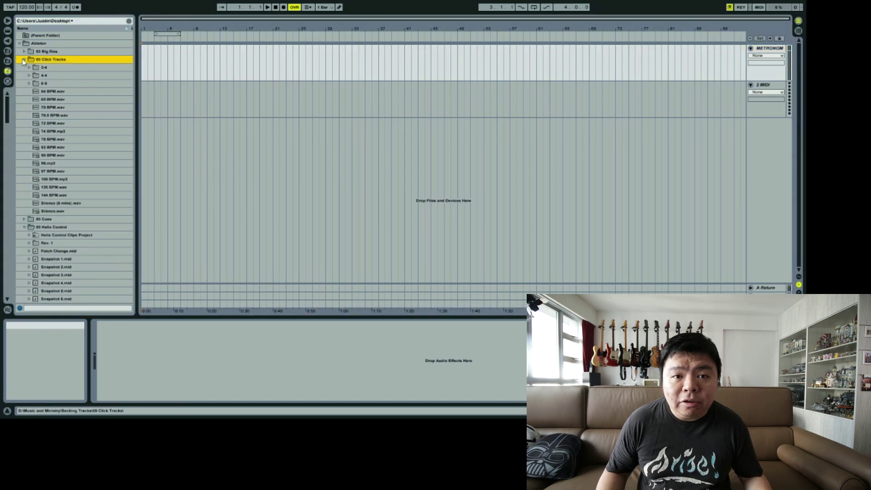
{"action": "scroll", "coordinate": [81, 216], "scroll_direction": "down", "scroll_amount": 1}
{"action": "left_click_drag", "start_coordinate": [60, 195], "coordinate": [147, 74]}
{"action": "double_click", "coordinate": [170, 53]}
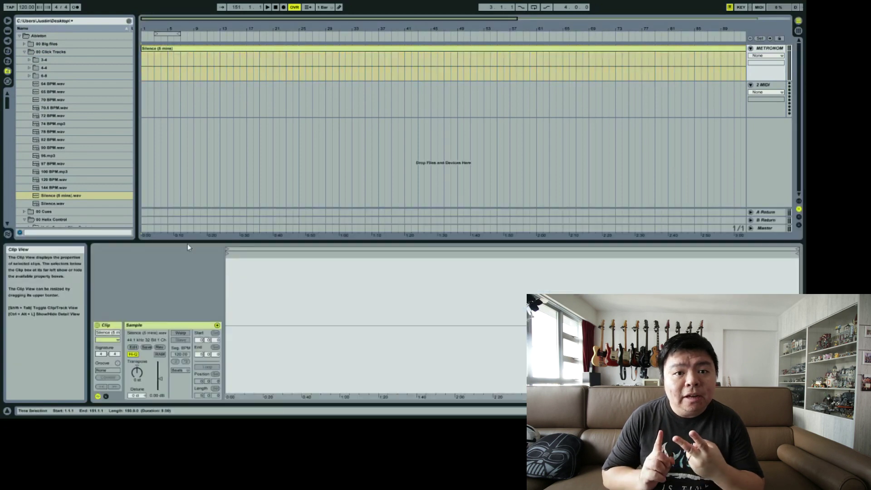
Enable warping on the silence clip and set its segment tempo to 116 BPM
{"action": "left_click", "coordinate": [181, 333]}
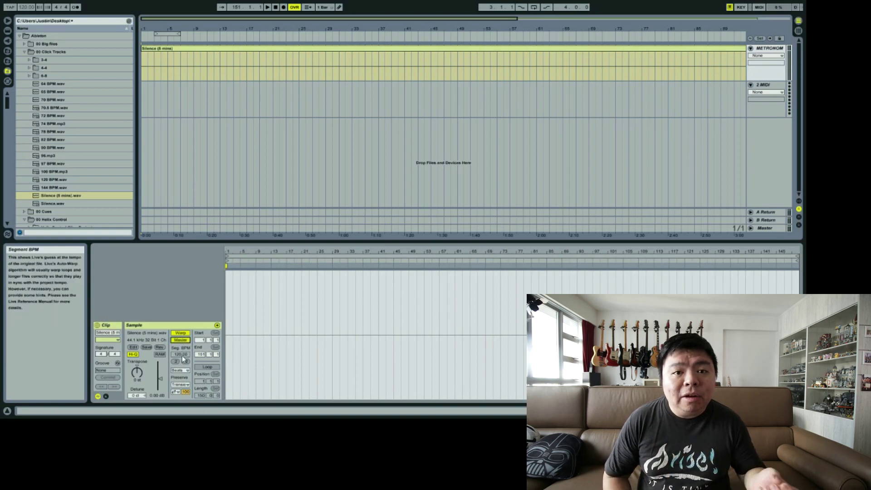
{"action": "left_click", "coordinate": [184, 137]}
{"action": "left_click", "coordinate": [188, 100]}
{"action": "left_click", "coordinate": [192, 61]}
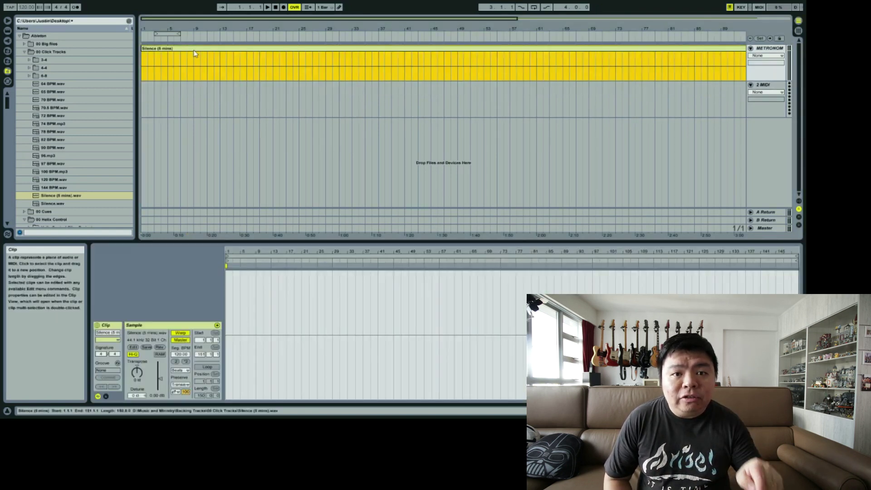
{"action": "left_click", "coordinate": [182, 355]}
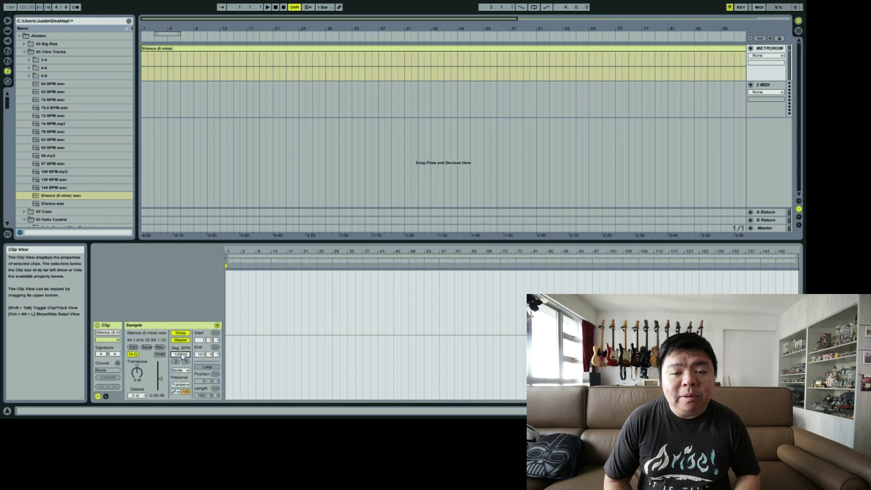
{"action": "left_click_drag", "start_coordinate": [181, 353], "coordinate": [181, 359]}
Turn on the metronome, audition it briefly from the start, and try the silence clip as tempo slave
{"action": "left_click", "coordinate": [75, 7]}
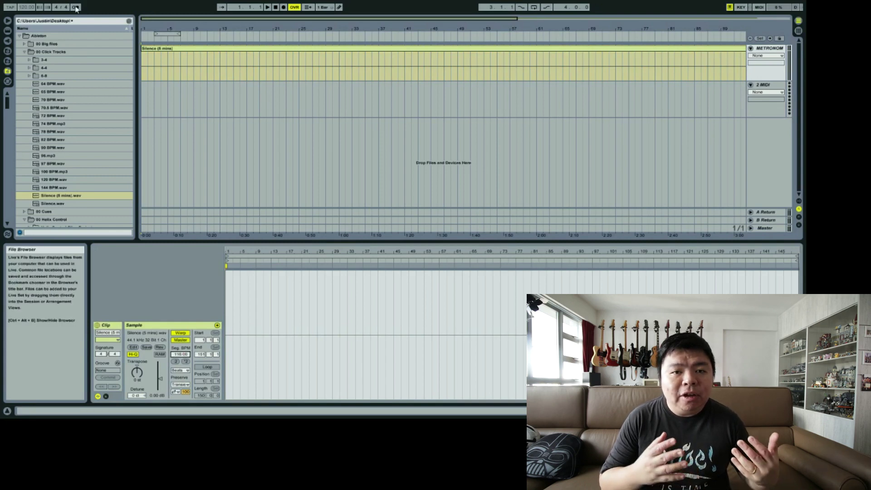
{"action": "left_click", "coordinate": [267, 8]}
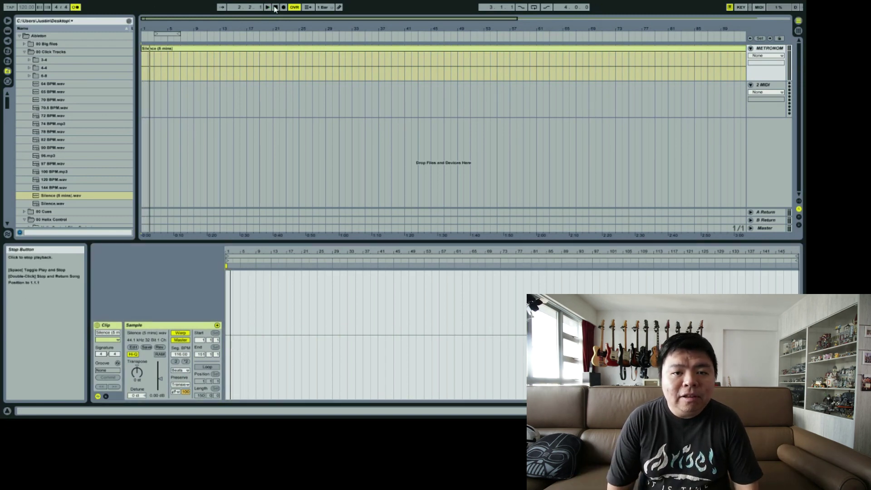
{"action": "double_click", "coordinate": [275, 7]}
{"action": "left_click", "coordinate": [181, 340]}
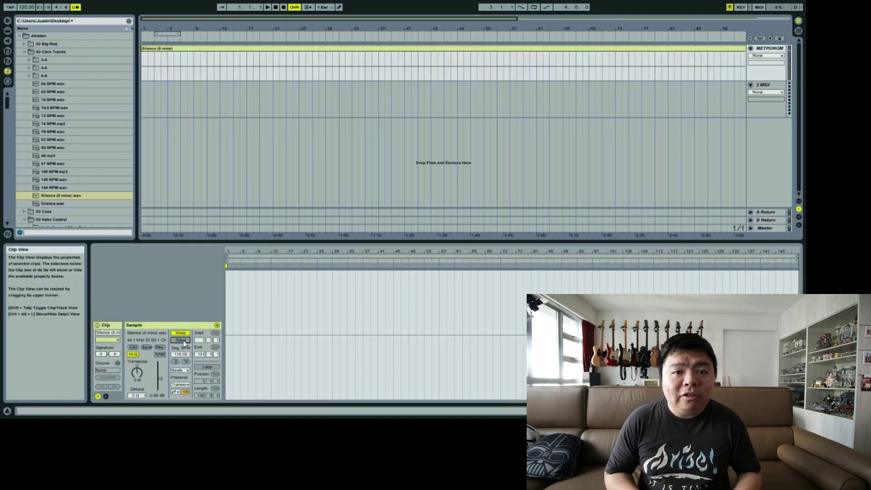
Insert an audio track named CUES below the METRONOME track and unfold it
{"action": "left_click", "coordinate": [216, 73]}
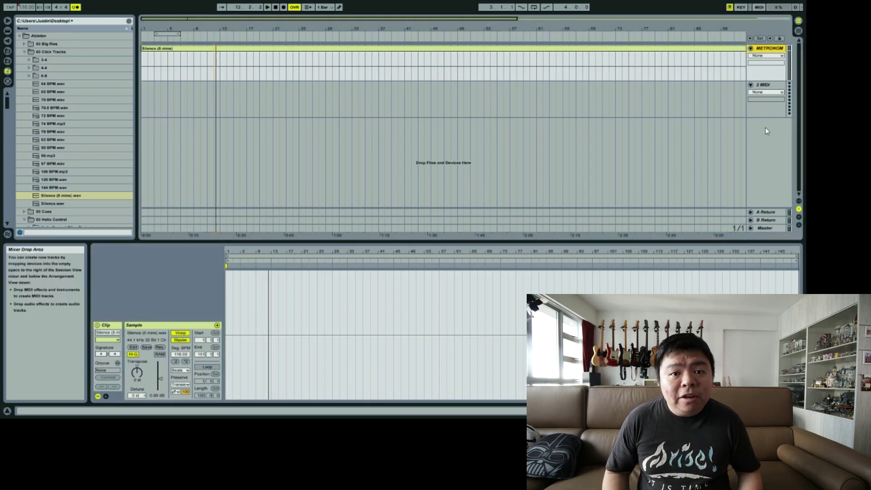
{"action": "key", "text": "ctrl+t"}
{"action": "type", "text": "CUES"}
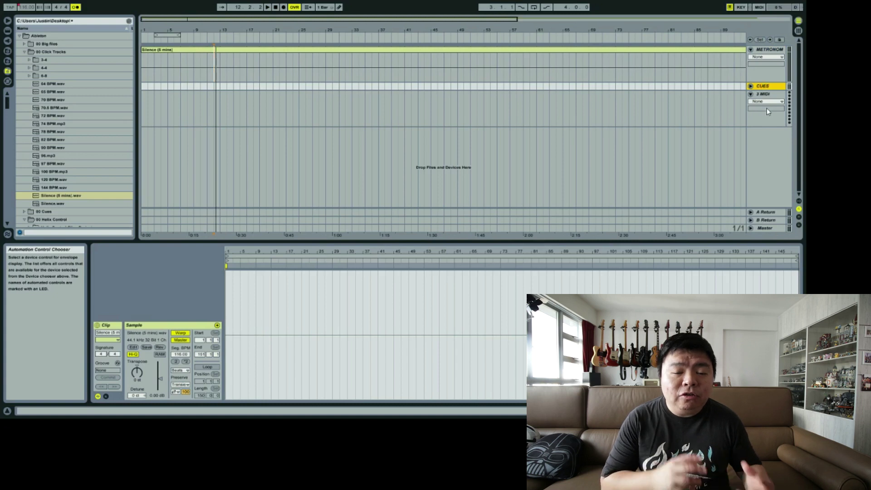
{"action": "left_click", "coordinate": [751, 86]}
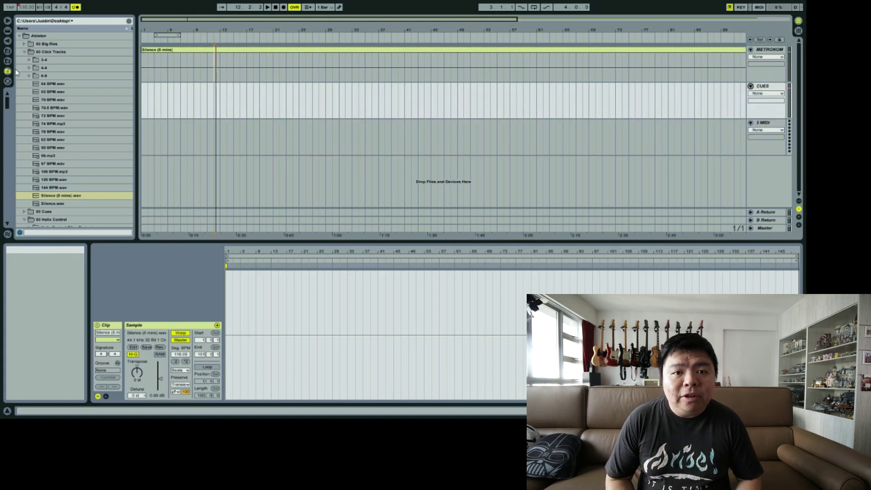
Collapse the 00 Click Tracks, 00 Helix Control and Endless Light folders in the file browser
{"action": "left_click", "coordinate": [24, 52]}
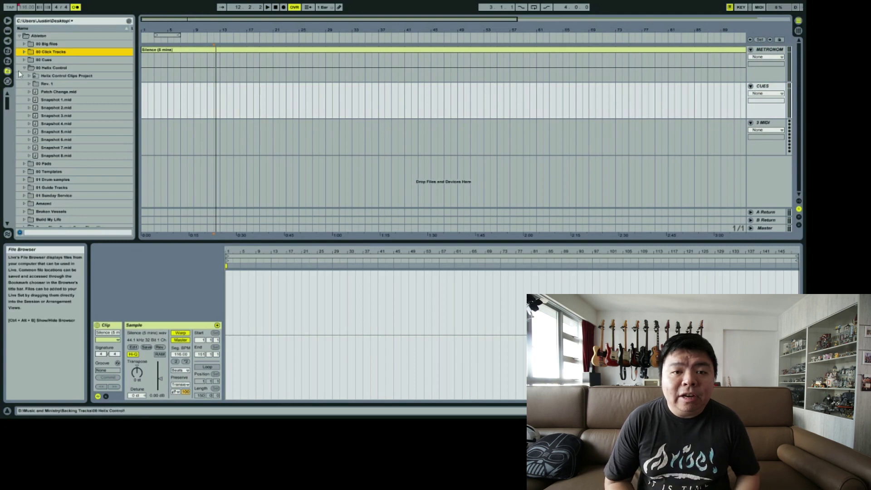
{"action": "left_click", "coordinate": [24, 67]}
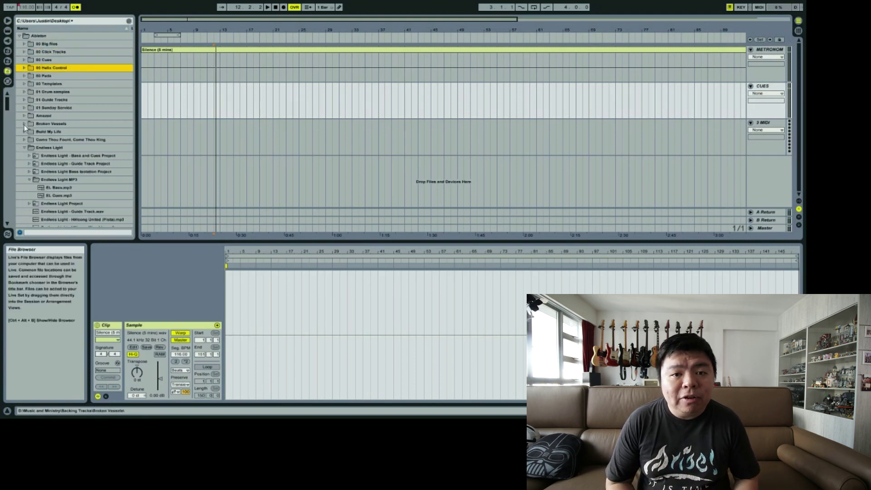
{"action": "left_click", "coordinate": [23, 100]}
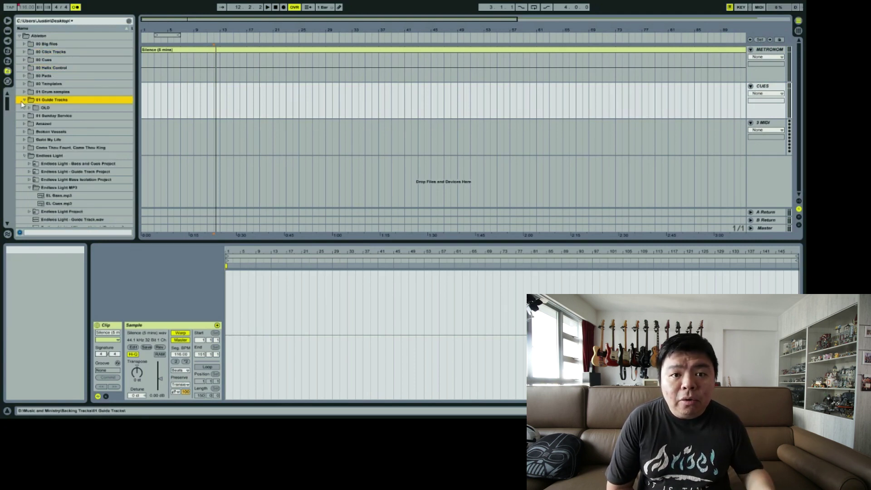
{"action": "left_click", "coordinate": [24, 100]}
{"action": "scroll", "coordinate": [13, 112], "scroll_direction": "down", "scroll_amount": 3}
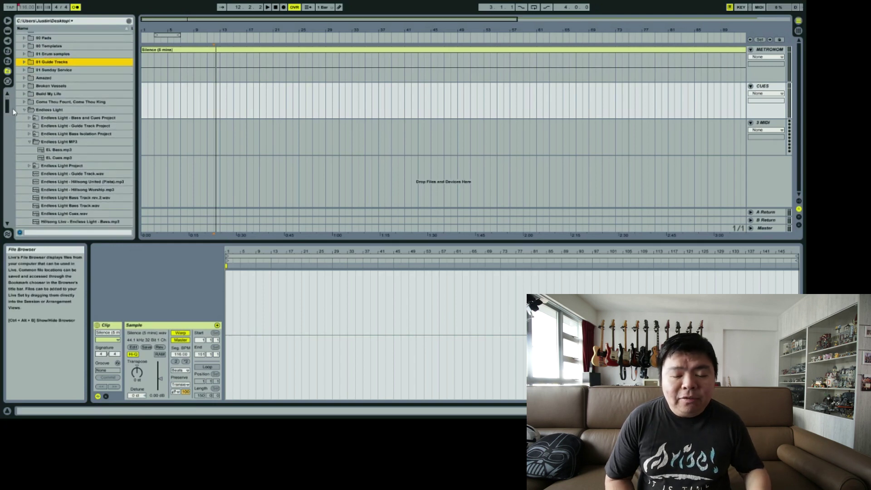
{"action": "left_click", "coordinate": [23, 109]}
{"action": "scroll", "coordinate": [62, 126], "scroll_direction": "up", "scroll_amount": 3}
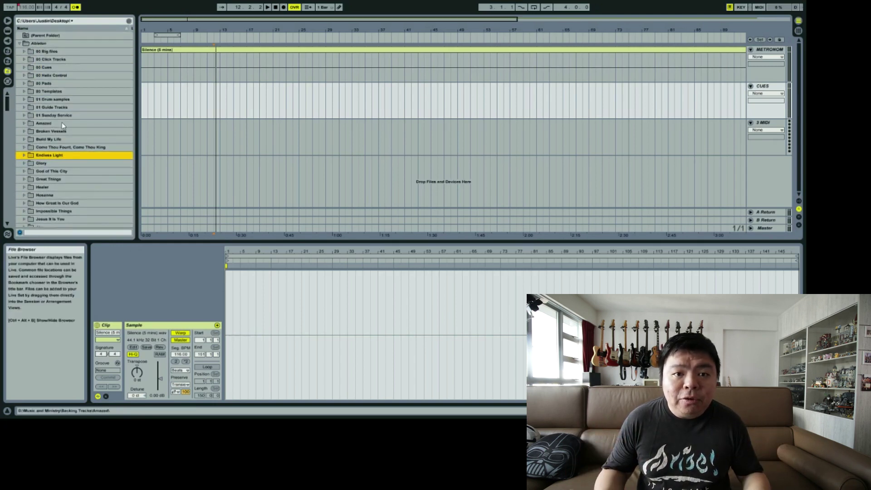
Place English Female - Intro.wav from the 00 Cues Song Sections folder at the start of the CUES track
{"action": "left_click", "coordinate": [23, 67]}
{"action": "left_click", "coordinate": [29, 75]}
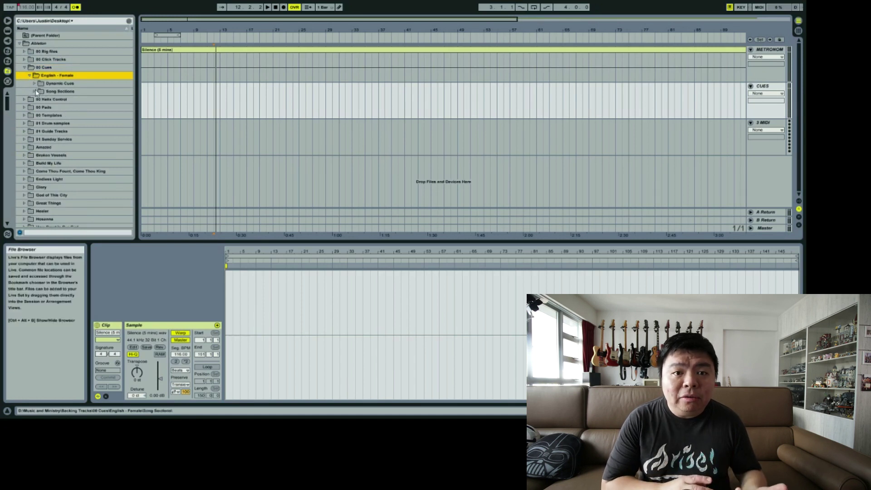
{"action": "left_click", "coordinate": [35, 92]}
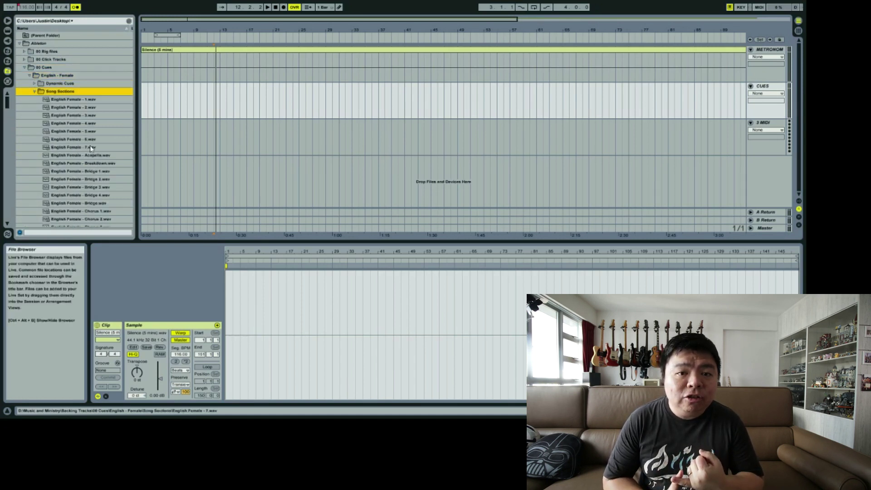
{"action": "scroll", "coordinate": [96, 170], "scroll_direction": "down", "scroll_amount": 3}
{"action": "scroll", "coordinate": [93, 170], "scroll_direction": "down", "scroll_amount": 5}
{"action": "left_click_drag", "start_coordinate": [85, 154], "coordinate": [144, 109]}
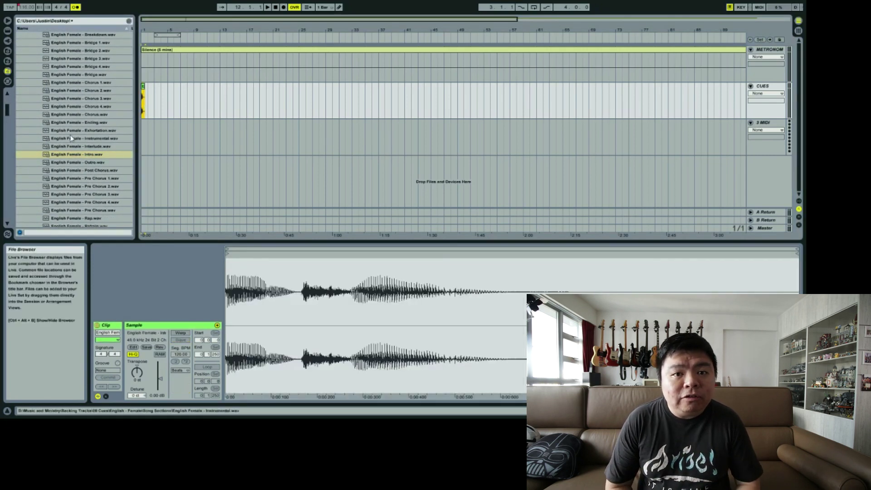
Place the four count cues English Female - 1.wav to 4.wav in sequence on the CUES track, starting at bar 5
{"action": "scroll", "coordinate": [84, 136], "scroll_direction": "up", "scroll_amount": 5}
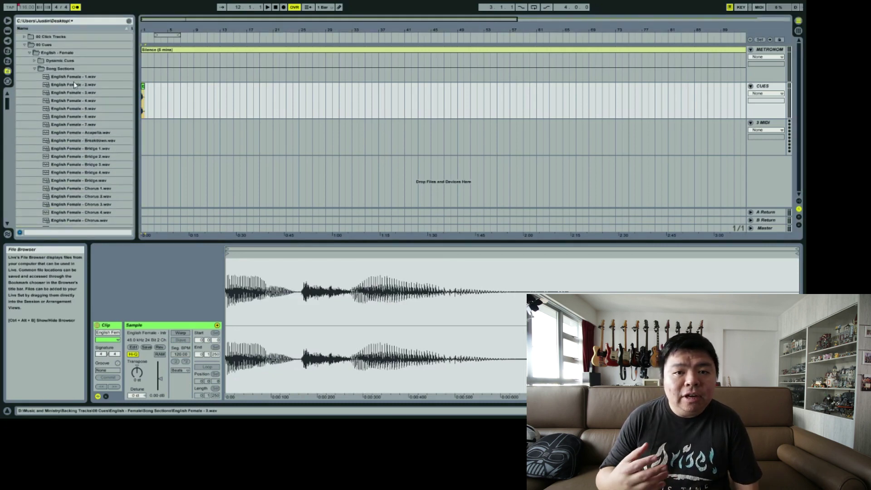
{"action": "left_click", "coordinate": [78, 79]}
{"action": "key", "text": "shift+Down"}
{"action": "key", "text": "shift+Down"}
{"action": "key", "text": "shift+Down"}
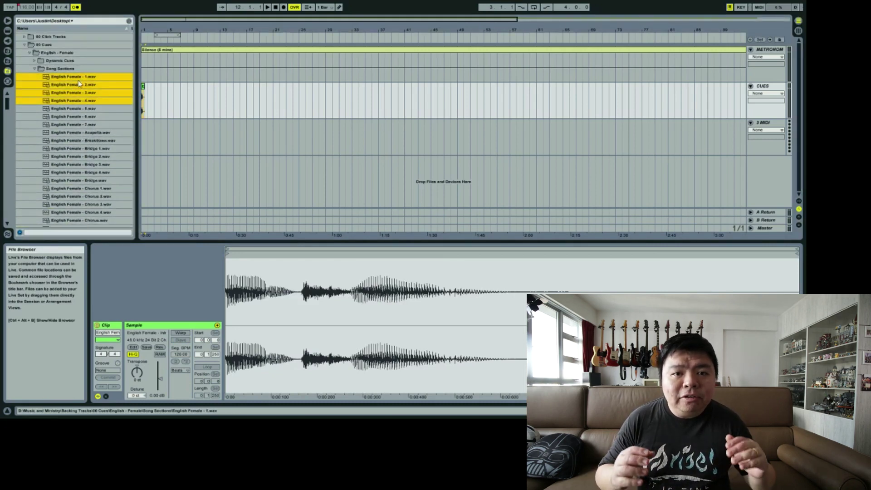
{"action": "left_click_drag", "start_coordinate": [81, 80], "coordinate": [170, 99]}
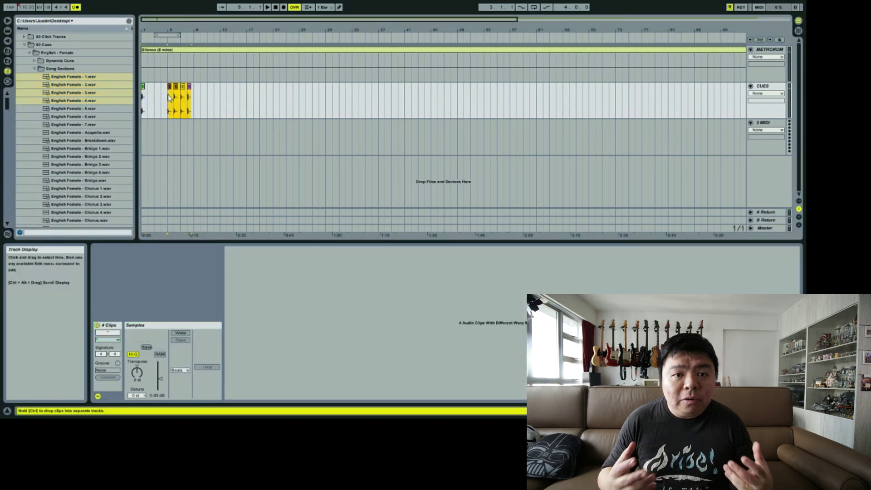
Place English Female - Softly.wav from the Dynamic Cues folder at bar 2 of the CUES track
{"action": "scroll", "coordinate": [95, 121], "scroll_direction": "down", "scroll_amount": 10}
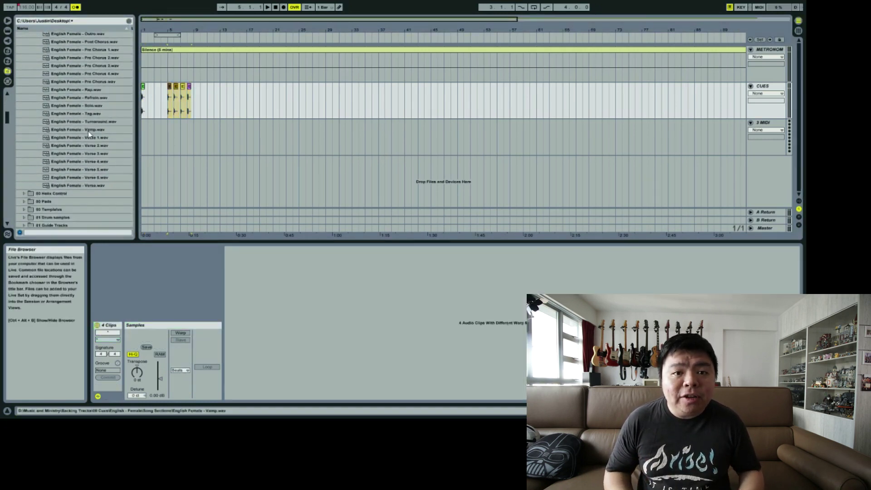
{"action": "scroll", "coordinate": [88, 133], "scroll_direction": "up", "scroll_amount": 15}
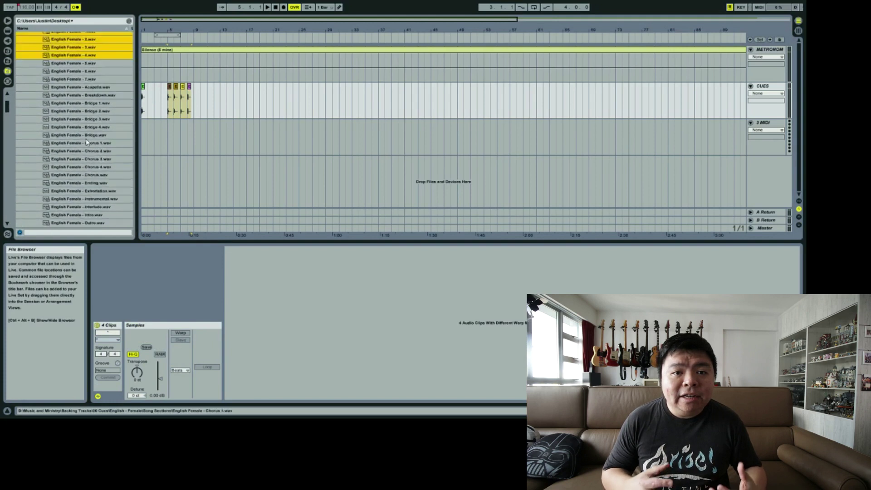
{"action": "scroll", "coordinate": [88, 140], "scroll_direction": "up", "scroll_amount": 2}
{"action": "left_click", "coordinate": [35, 83]}
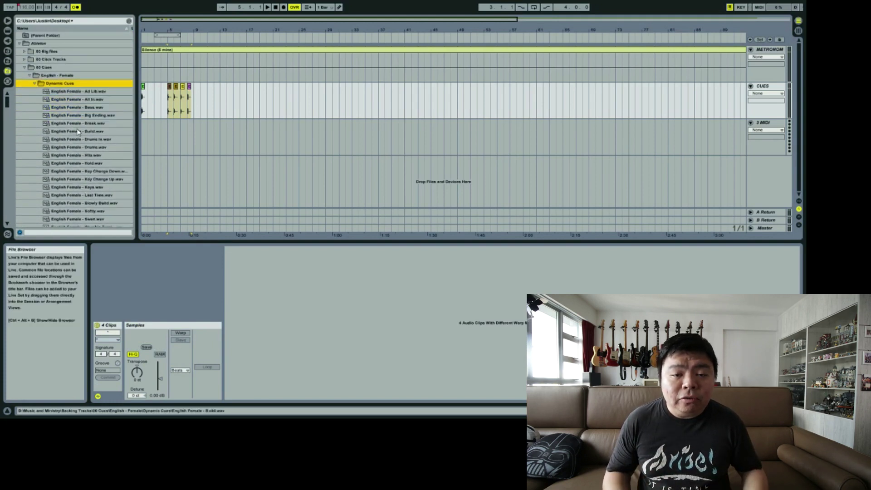
{"action": "scroll", "coordinate": [92, 140], "scroll_direction": "down", "scroll_amount": 2}
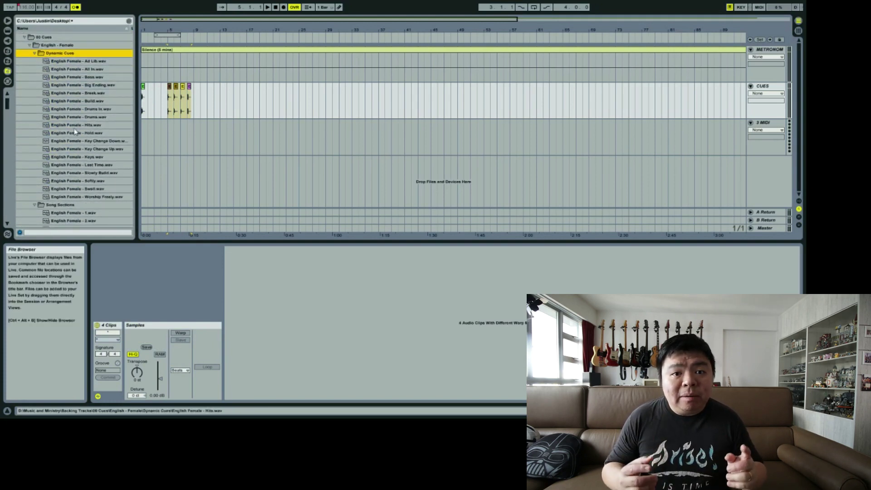
{"action": "left_click", "coordinate": [82, 182]}
{"action": "left_click_drag", "start_coordinate": [91, 181], "coordinate": [150, 100]}
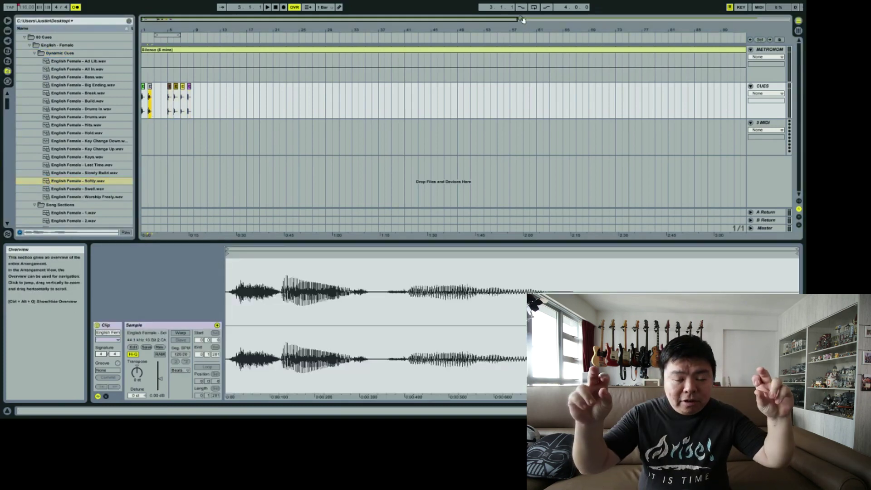
Move the Softly cue to beat 3 of bar 1 and the four count cues onto the consecutive beats of bar 2
{"action": "left_click_drag", "start_coordinate": [169, 31], "coordinate": [169, 32]}
{"action": "left_click_drag", "start_coordinate": [203, 89], "coordinate": [178, 89]}
{"action": "left_click_drag", "start_coordinate": [350, 104], "coordinate": [206, 96]}
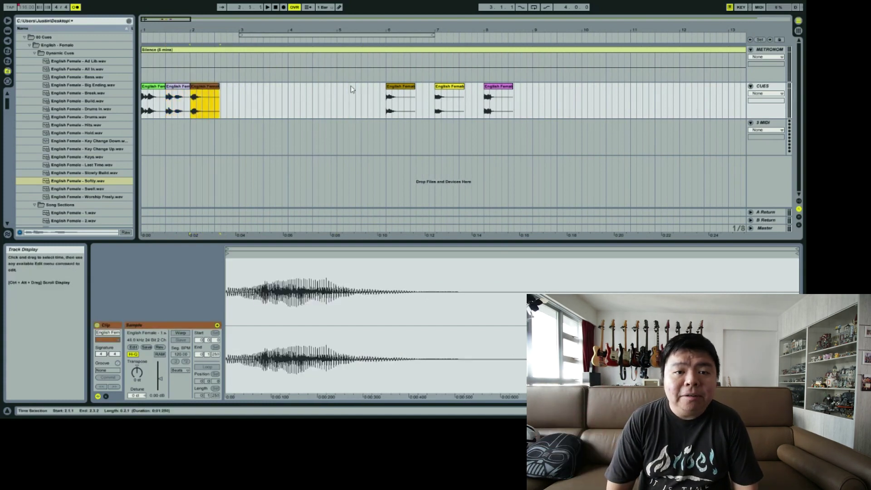
{"action": "left_click_drag", "start_coordinate": [349, 97], "coordinate": [222, 102]}
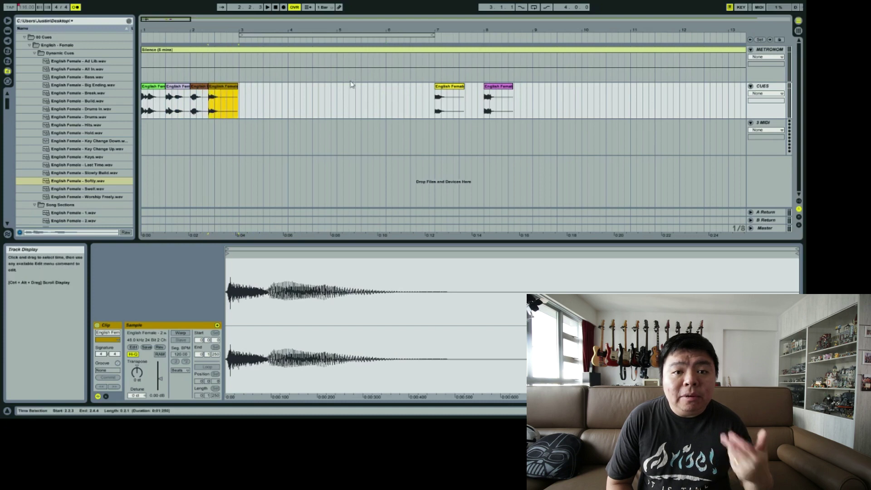
{"action": "left_click_drag", "start_coordinate": [447, 97], "coordinate": [226, 98]}
{"action": "left_click_drag", "start_coordinate": [483, 89], "coordinate": [236, 104]}
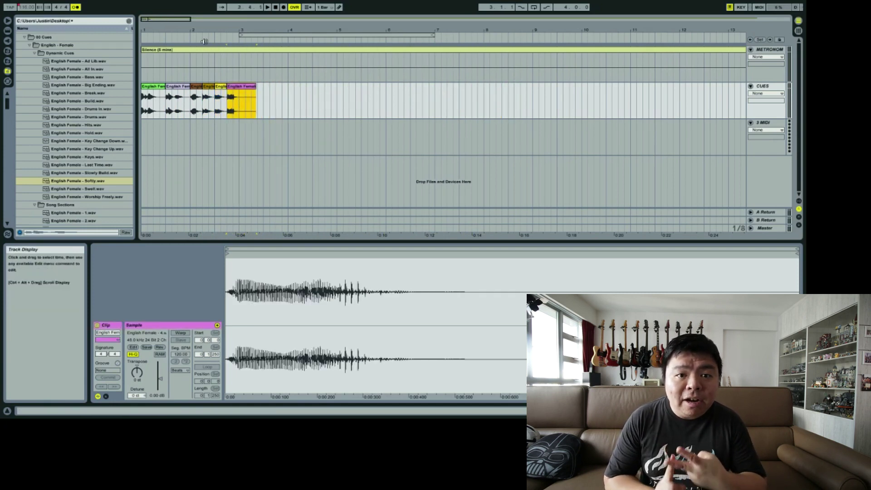
{"action": "left_click_drag", "start_coordinate": [189, 20], "coordinate": [163, 22]}
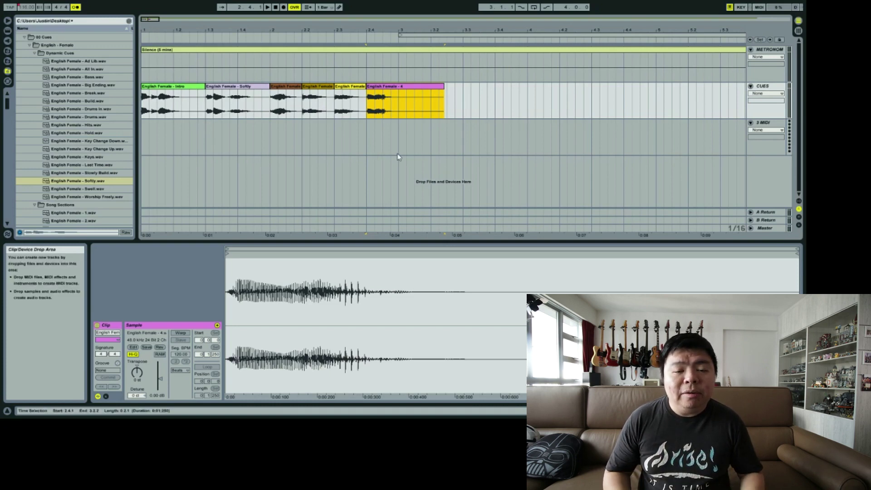
{"action": "scroll", "coordinate": [427, 149], "scroll_direction": "right", "scroll_amount": 2}
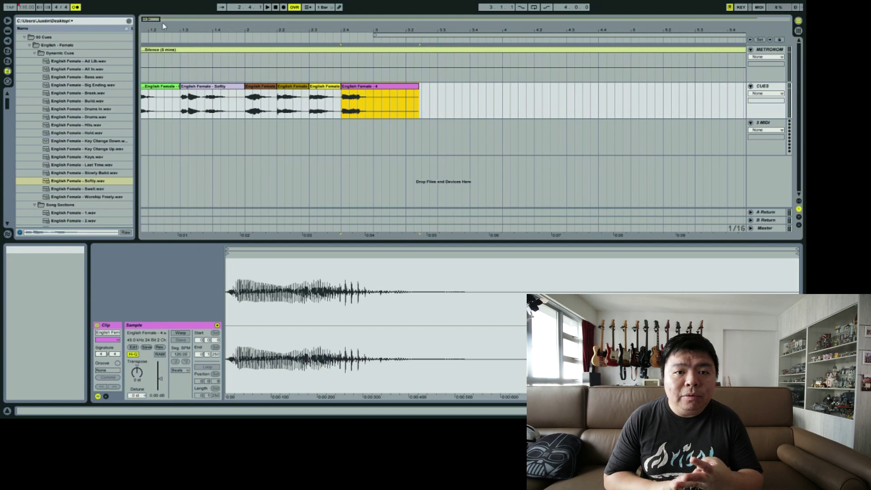
{"action": "left_click_drag", "start_coordinate": [163, 21], "coordinate": [200, 21]}
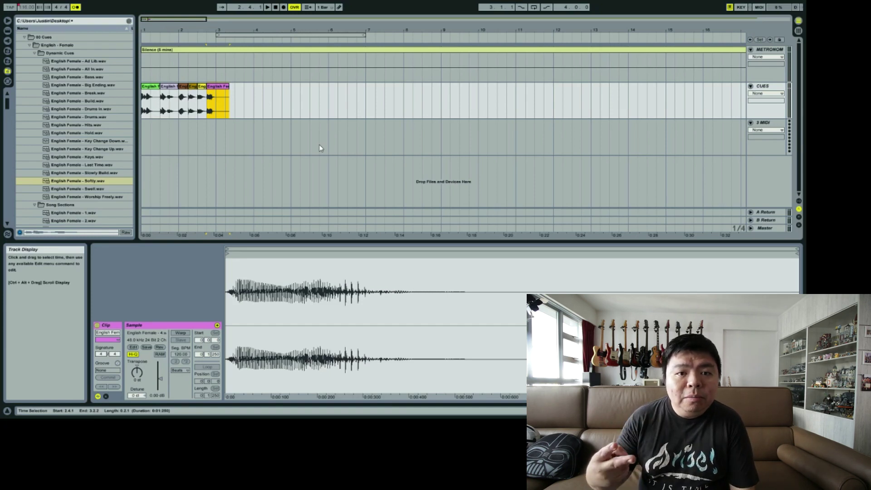
Rename the 3 MIDI track as LOOP
{"action": "left_click", "coordinate": [755, 151]}
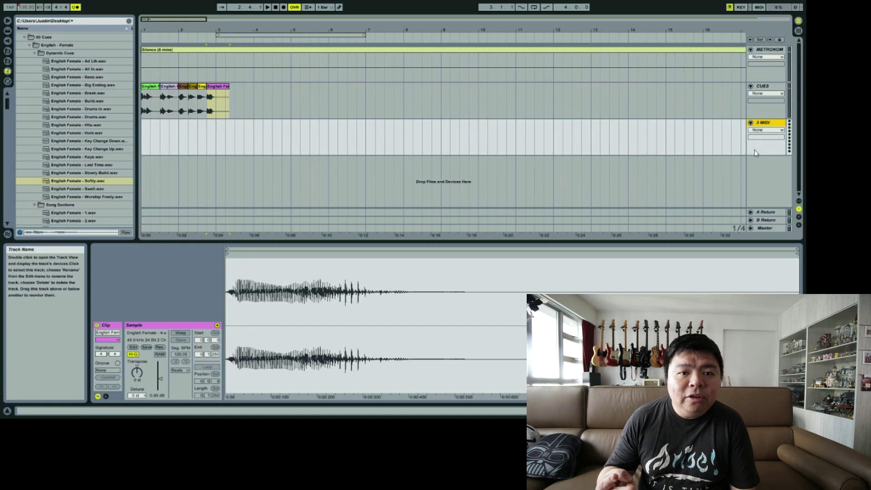
{"action": "key", "text": "ctrl+r"}
{"action": "type", "text": "LO"}
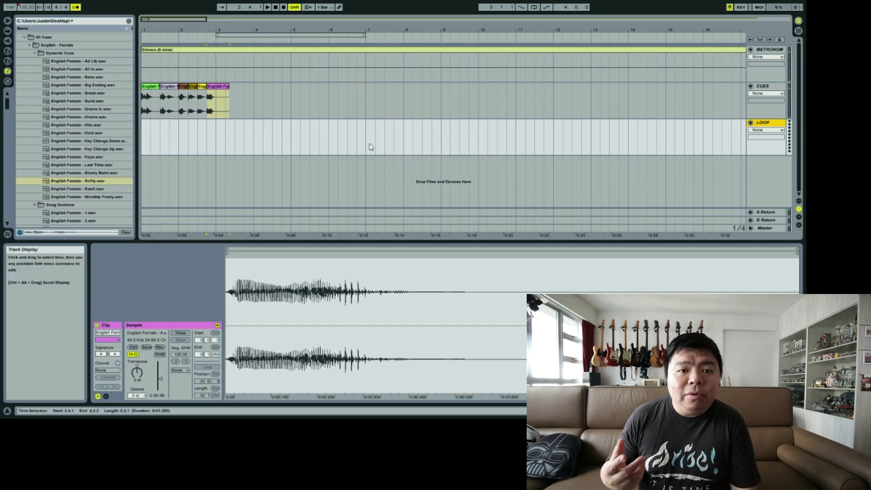
Create a one-bar MIDI clip at bar 8 of the LOOP track with a C4 note at its start
{"action": "left_click_drag", "start_coordinate": [407, 140], "coordinate": [441, 139]}
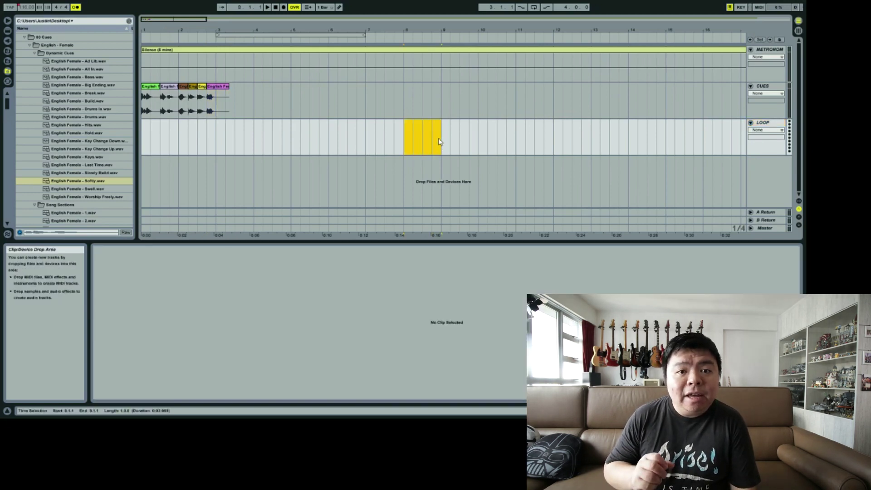
{"action": "key", "text": "ctrl+shift+m"}
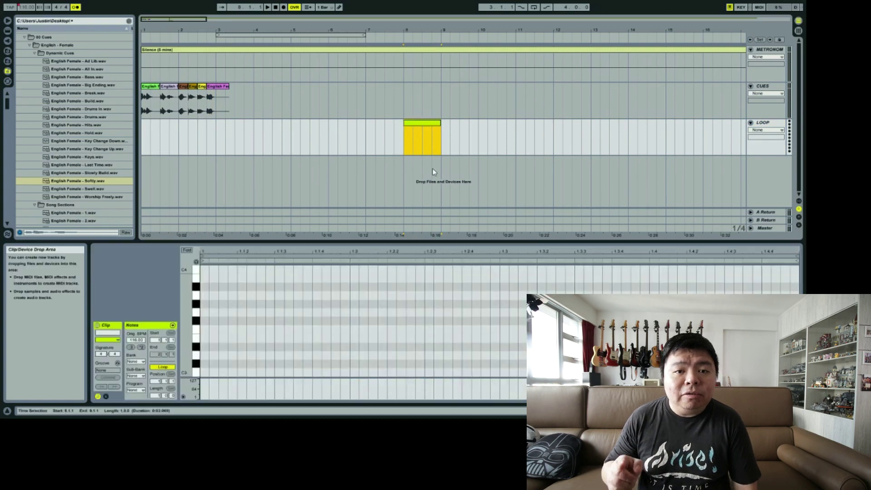
{"action": "left_click", "coordinate": [207, 273]}
{"action": "left_click", "coordinate": [203, 274]}
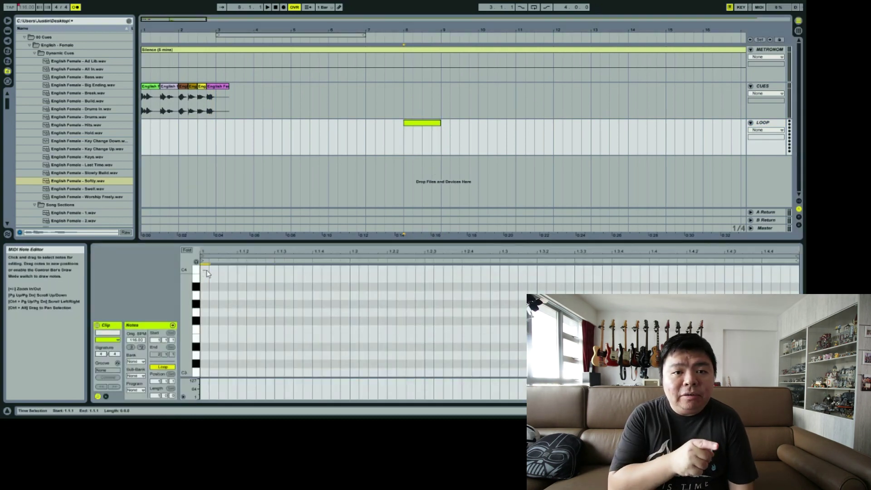
{"action": "double_click", "coordinate": [203, 270]}
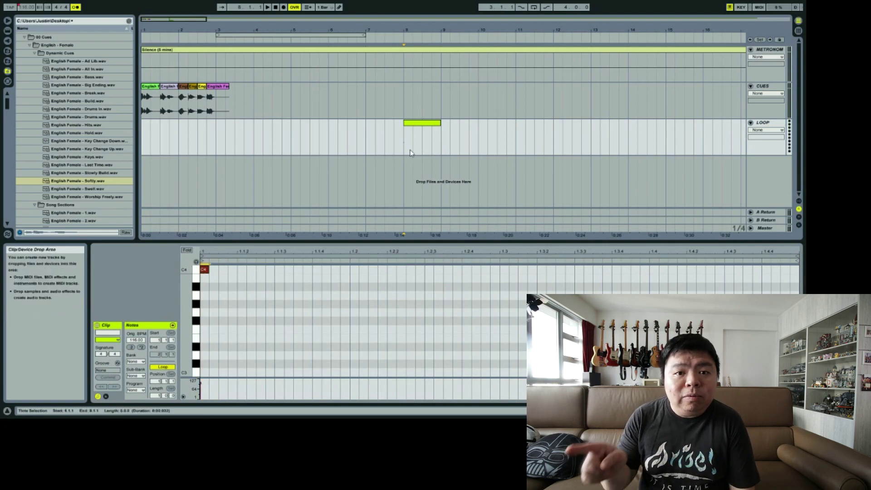
{"action": "left_click", "coordinate": [412, 133]}
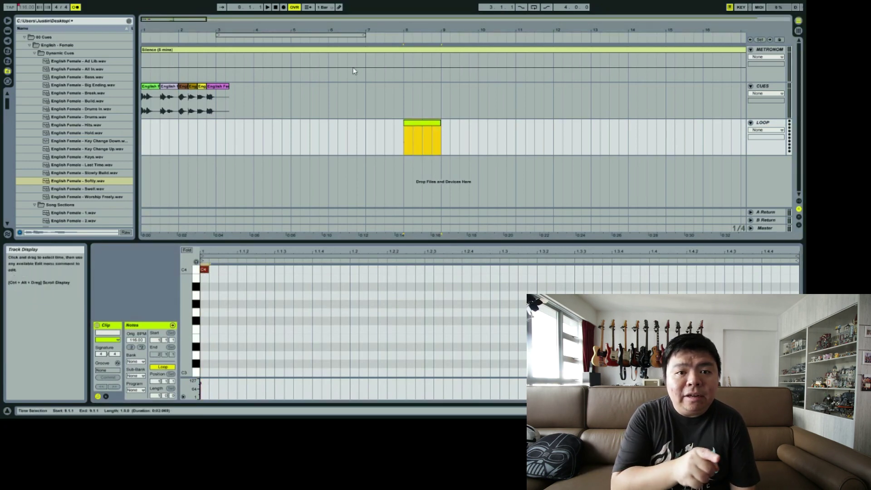
Add a locator named Loop at bar 6 of the arrangement
{"action": "left_click", "coordinate": [331, 136]}
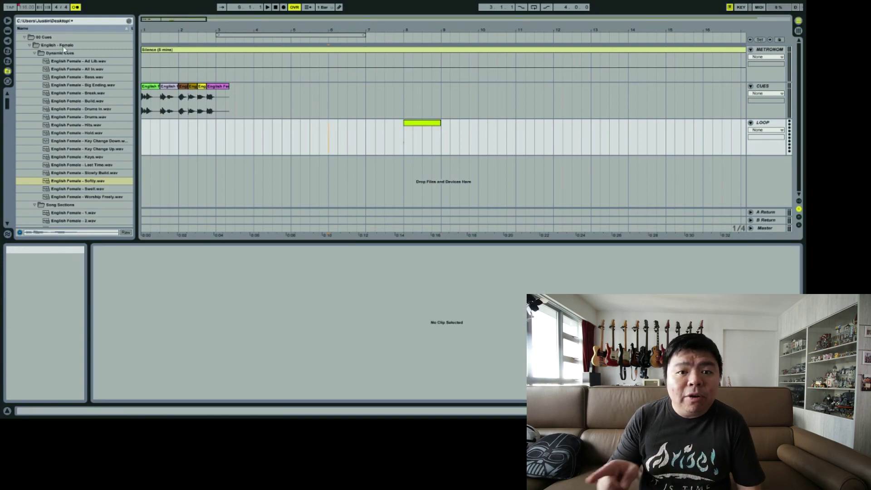
{"action": "type", "text": "Lo"}
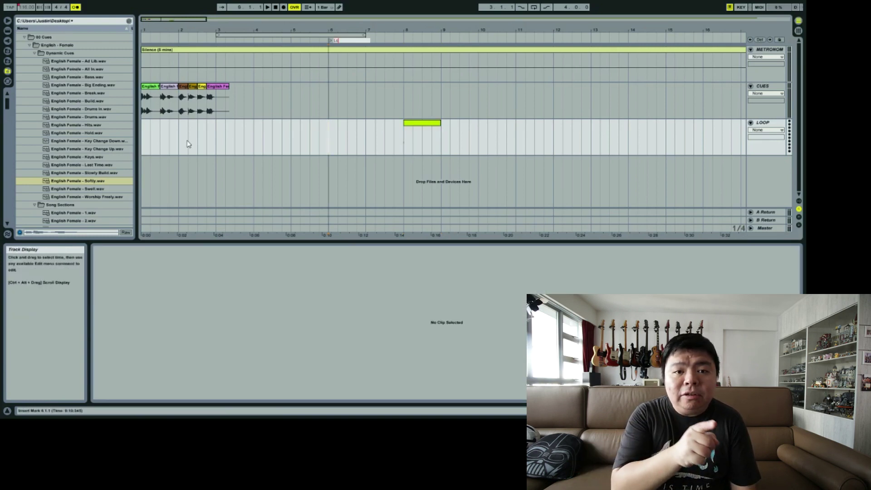
{"action": "type", "text": "op"}
{"action": "key", "text": "Return"}
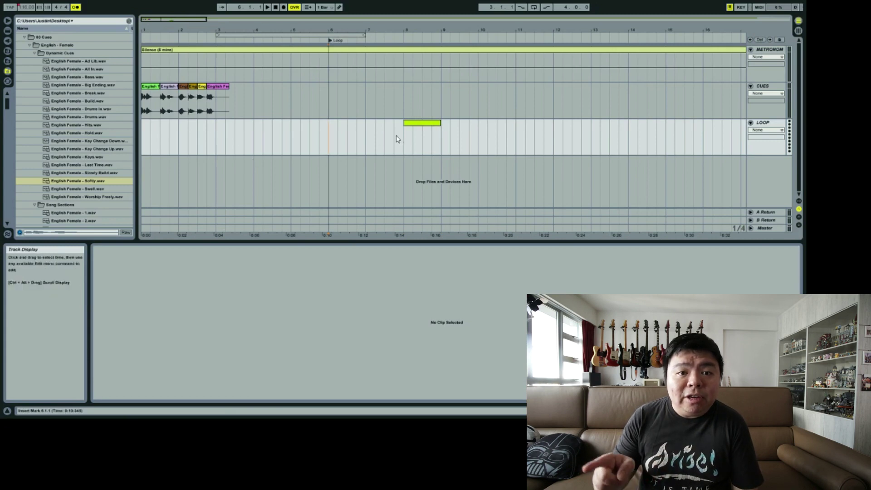
Open the LOOP track's clip and view the assignable controls in MIDI mapping mode, leaving the mode without assigning anything
{"action": "double_click", "coordinate": [417, 132]}
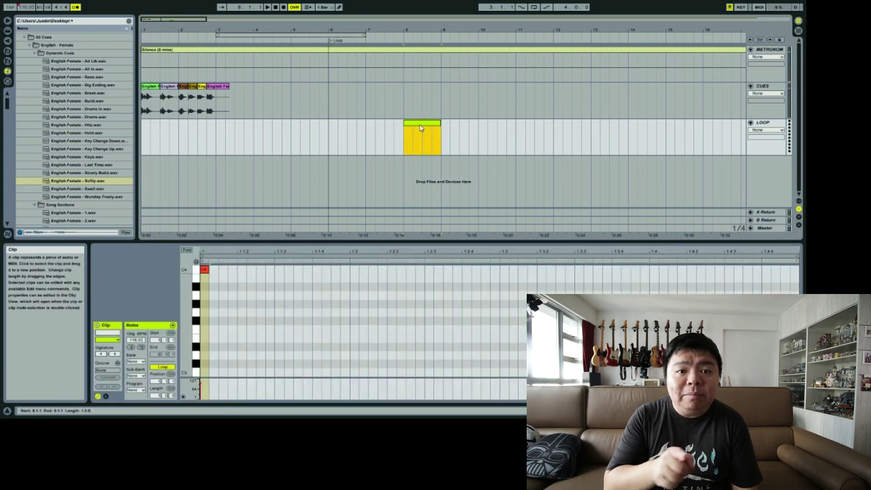
{"action": "left_click", "coordinate": [759, 7]}
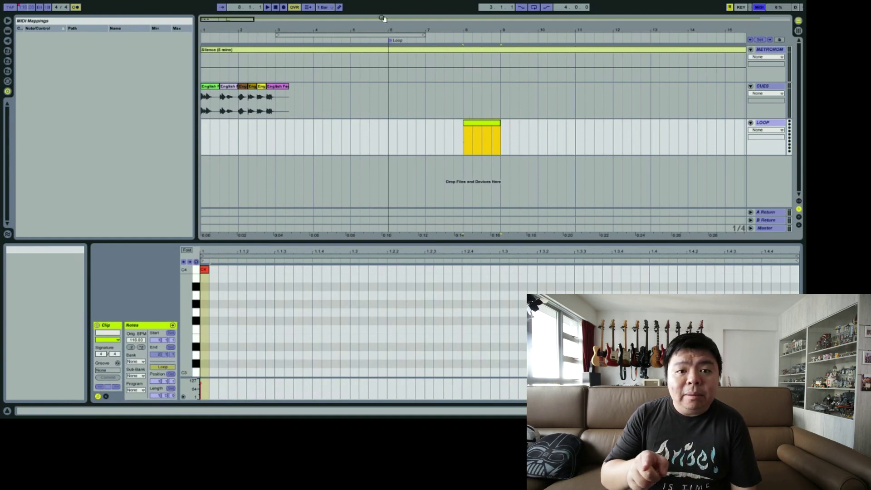
{"action": "left_click", "coordinate": [759, 8]}
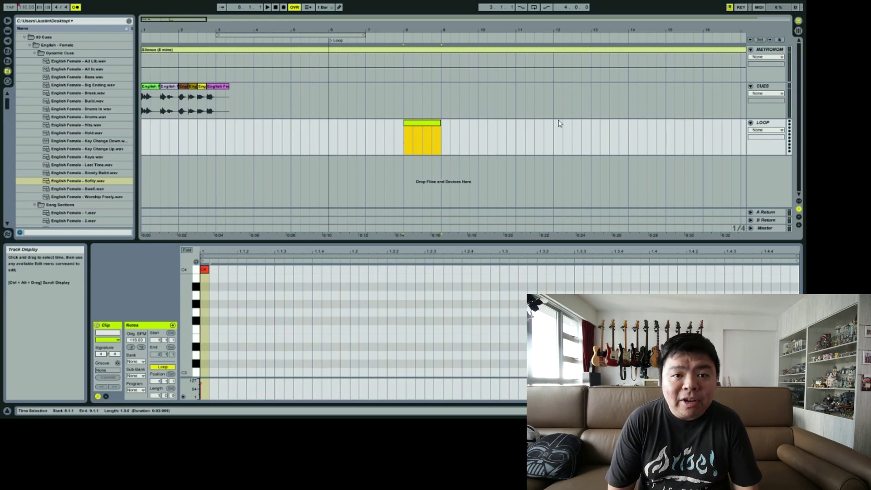
Add a MIDI track named HELIX below the LOOP track and unfold it
{"action": "left_click", "coordinate": [771, 150]}
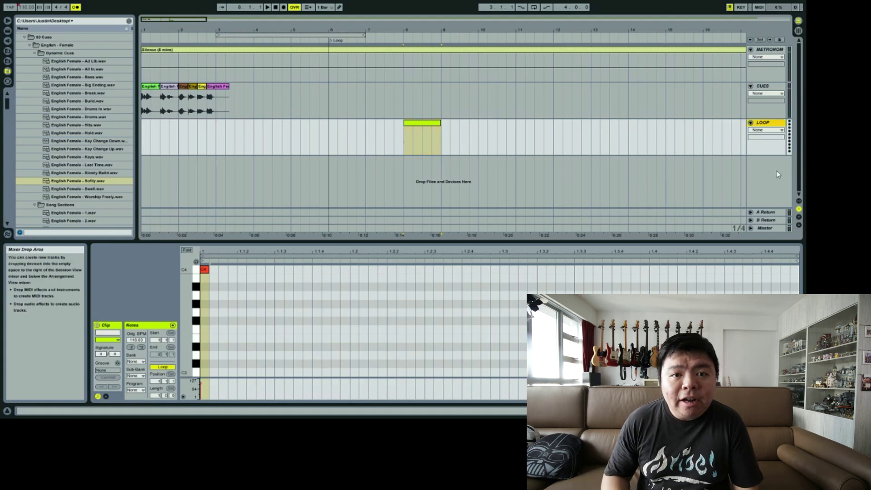
{"action": "key", "text": "ctrl+shift+t"}
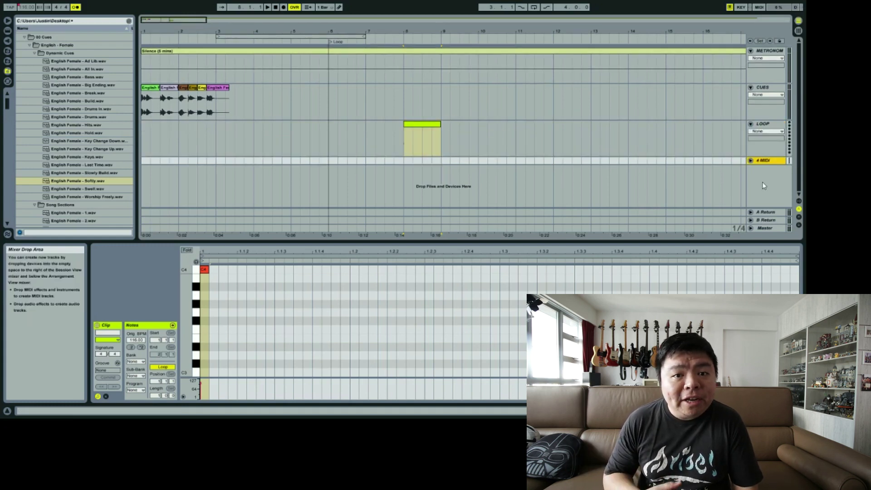
{"action": "key", "text": "ctrl+r"}
{"action": "type", "text": "HELIX"}
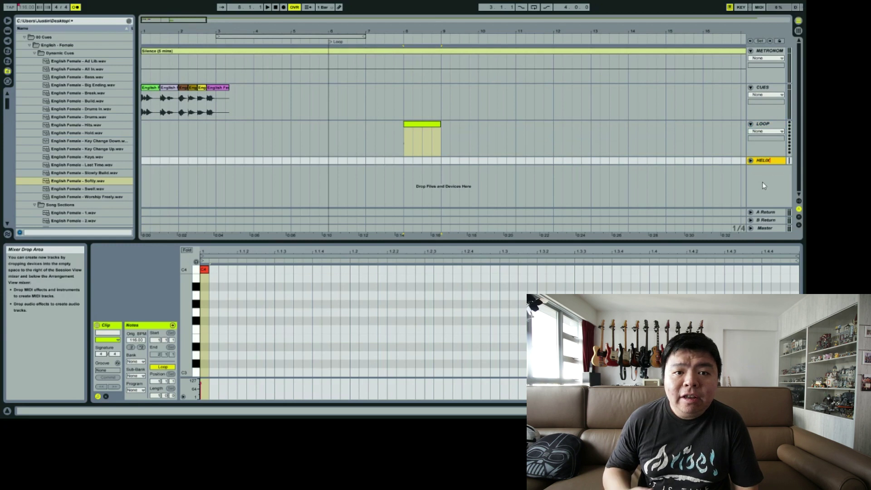
{"action": "left_click", "coordinate": [750, 161]}
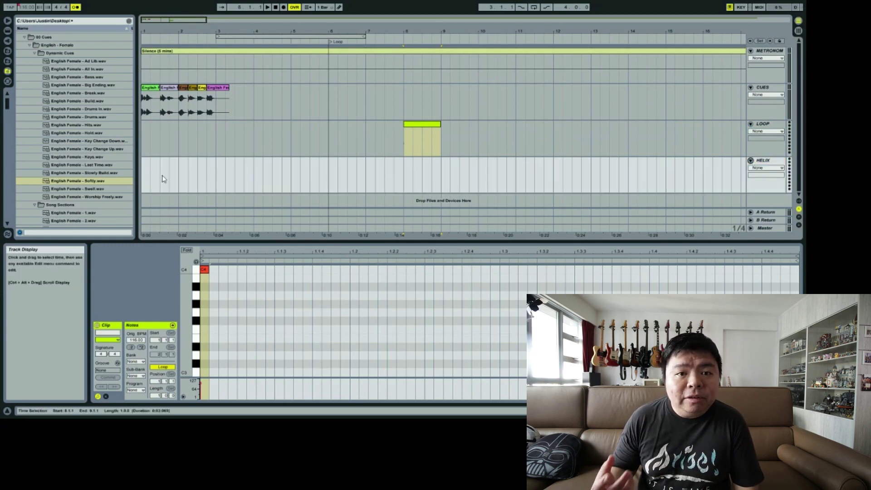
Place Patch Change.mid at bar 1 and Snapshot 1.mid at bar 3 of the HELIX track from the 00 Helix Control folder
{"action": "left_click", "coordinate": [24, 37]}
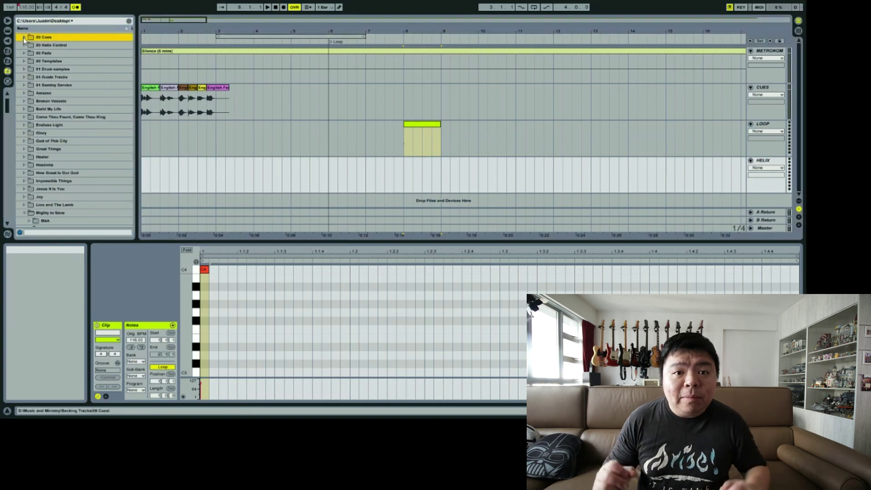
{"action": "scroll", "coordinate": [52, 94], "scroll_direction": "up", "scroll_amount": 1}
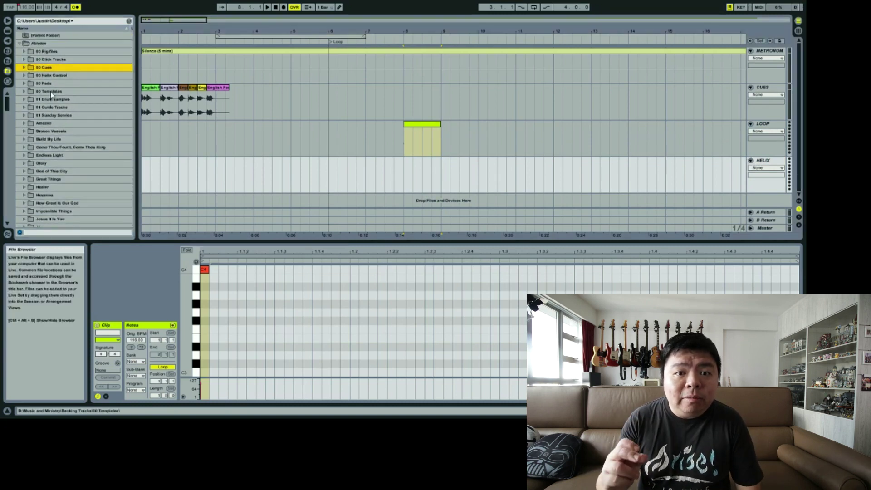
{"action": "left_click", "coordinate": [23, 75]}
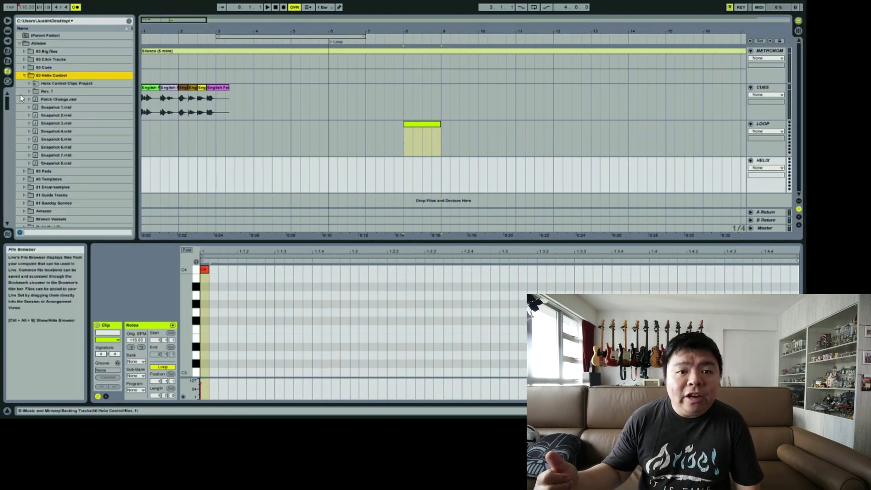
{"action": "left_click_drag", "start_coordinate": [25, 99], "coordinate": [146, 171]}
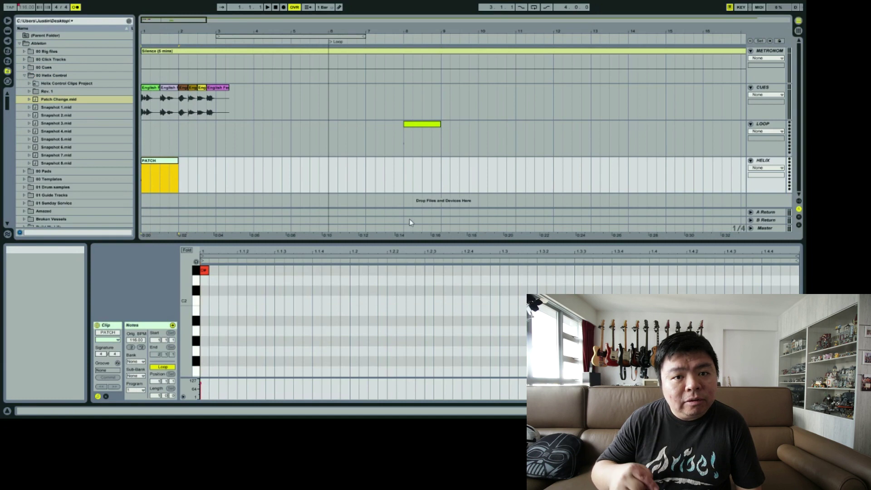
{"action": "left_click", "coordinate": [58, 108]}
{"action": "left_click_drag", "start_coordinate": [38, 110], "coordinate": [221, 181]}
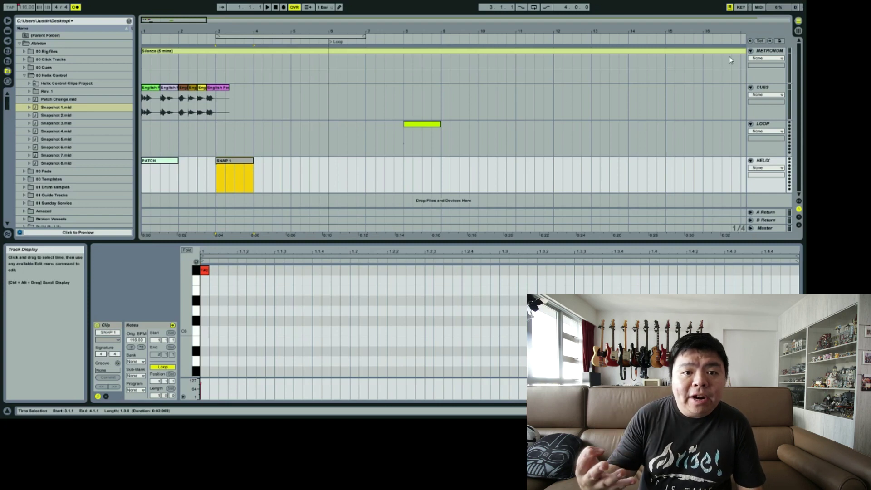
Fold the METRONOME, CUES, LOOP and HELIX tracks
{"action": "left_click", "coordinate": [751, 50]}
{"action": "left_click", "coordinate": [752, 59]}
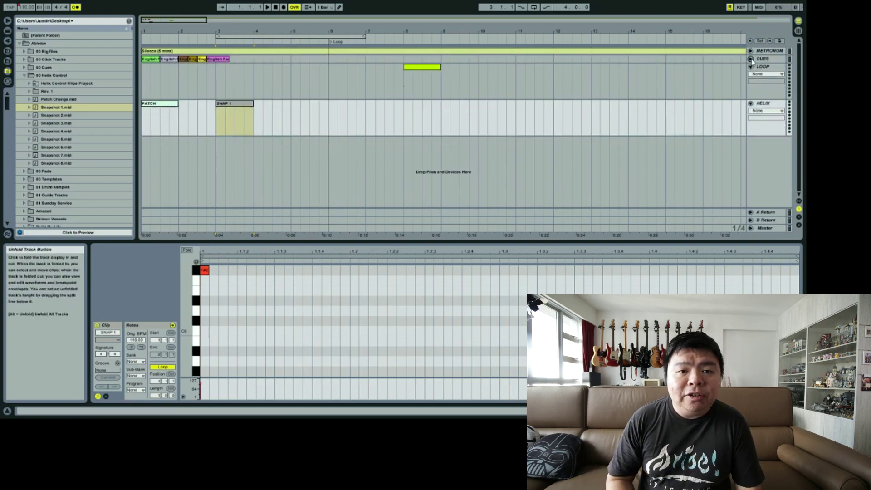
{"action": "left_click", "coordinate": [751, 67]}
{"action": "left_click", "coordinate": [751, 74]}
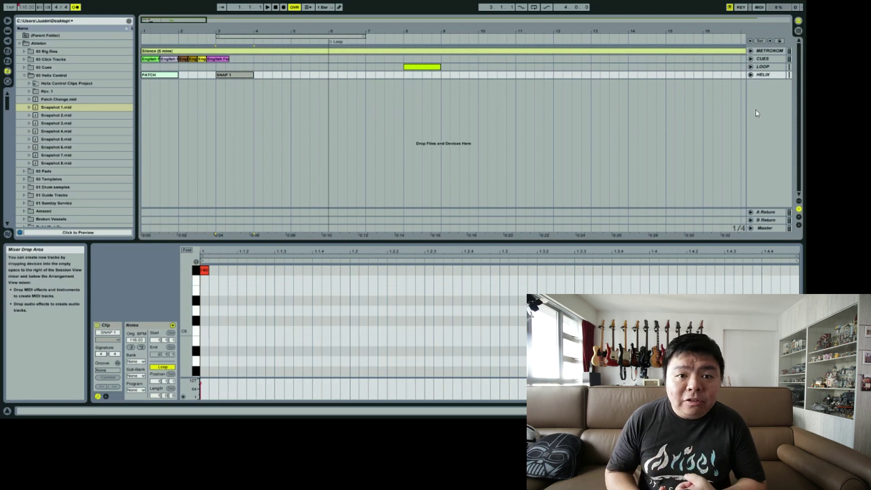
Add an audio track named PAD below the HELIX track
{"action": "left_click", "coordinate": [756, 112]}
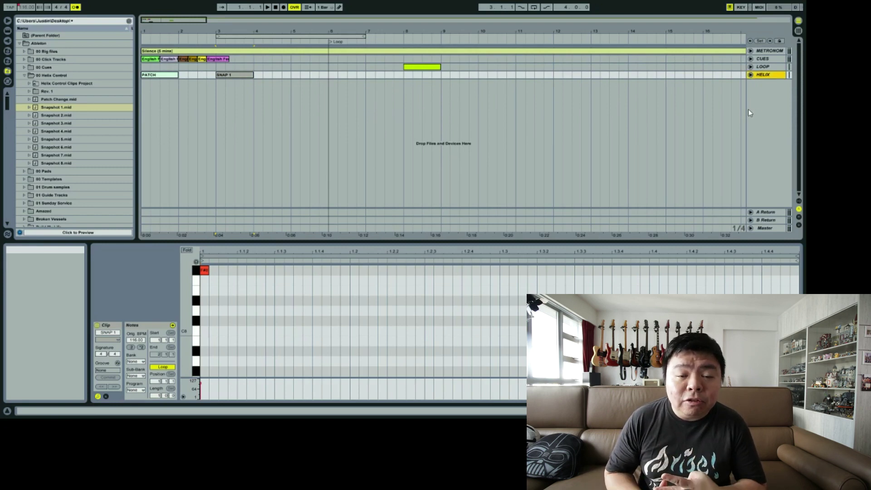
{"action": "key", "text": "ctrl+t"}
{"action": "key", "text": "ctrl+r"}
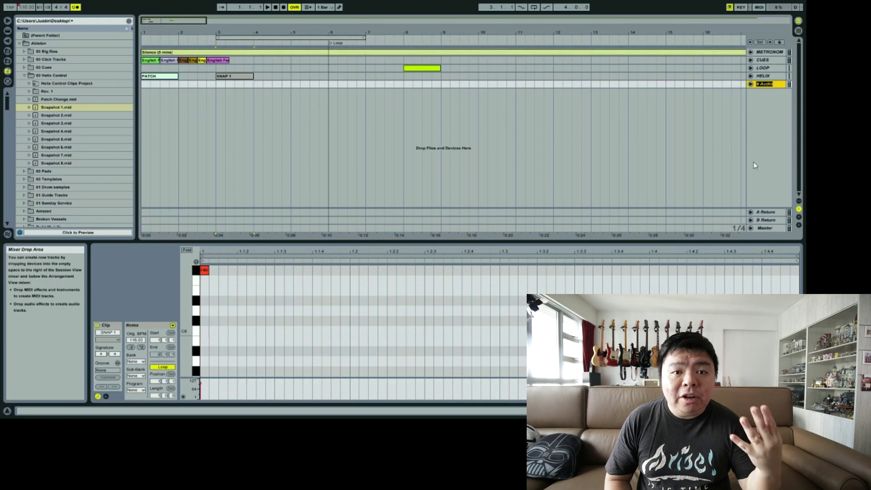
{"action": "type", "text": "PAD"}
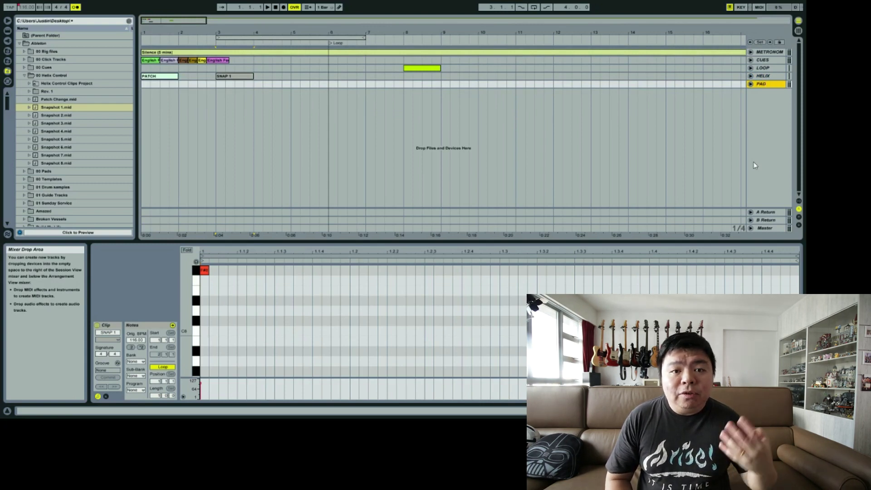
Add an audio track named MP3 below the PAD track
{"action": "key", "text": "ctrl+t"}
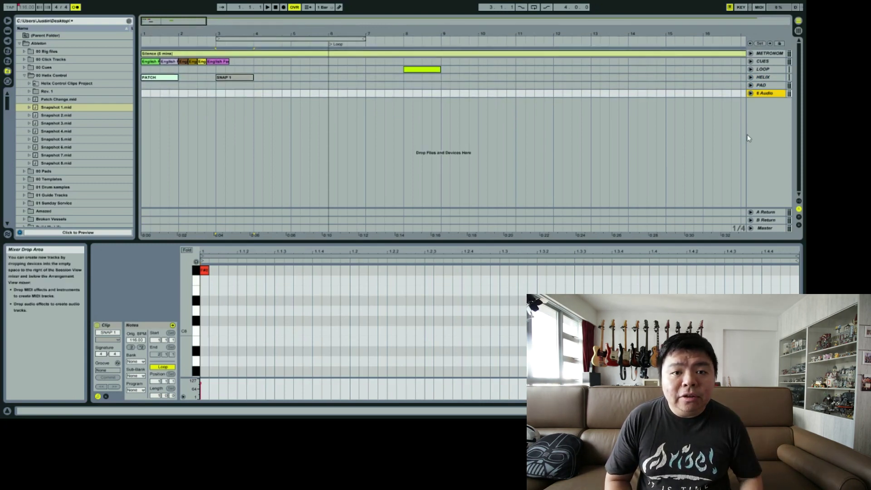
{"action": "key", "text": "ctrl+r"}
{"action": "type", "text": "REF"}
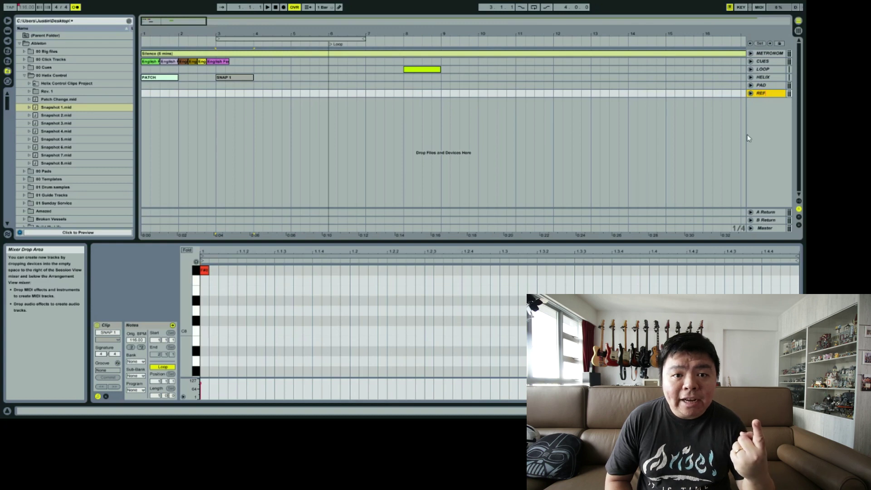
{"action": "key", "text": "BackSpace"}
{"action": "type", "text": "MP3"}
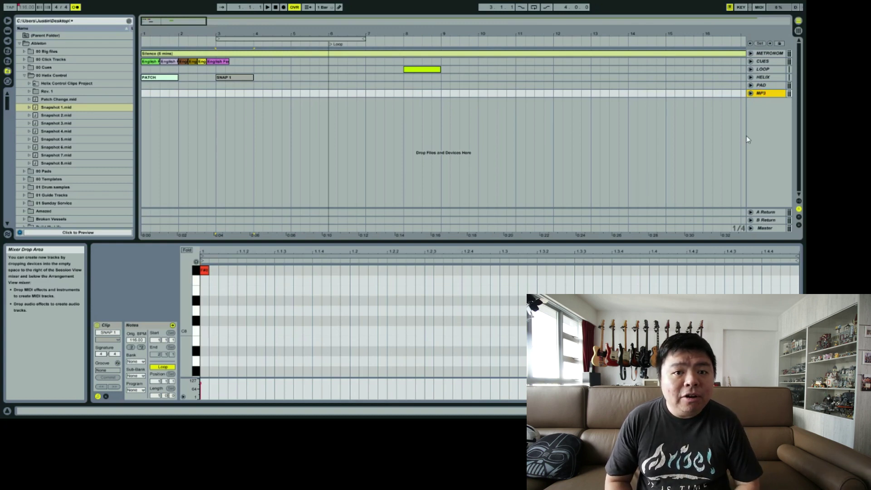
Add an audio track named BASS below the MP3 track
{"action": "key", "text": "ctrl+t"}
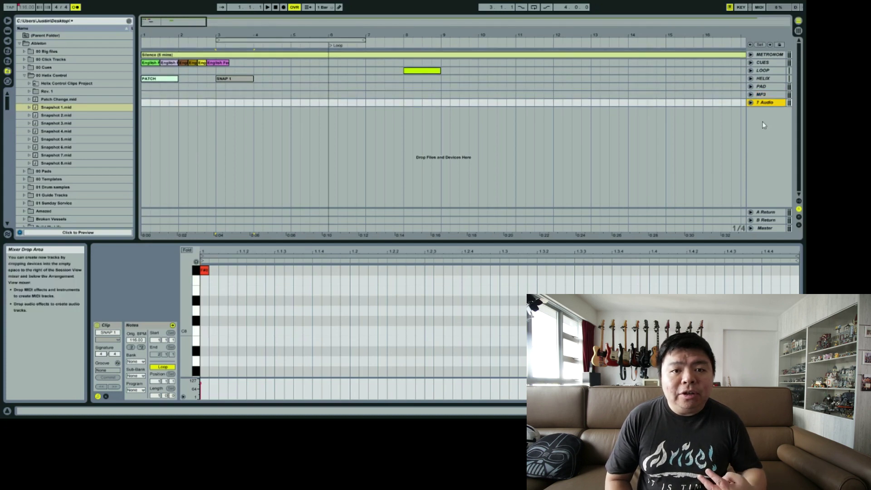
{"action": "key", "text": "ctrl+r"}
{"action": "type", "text": "BASS"}
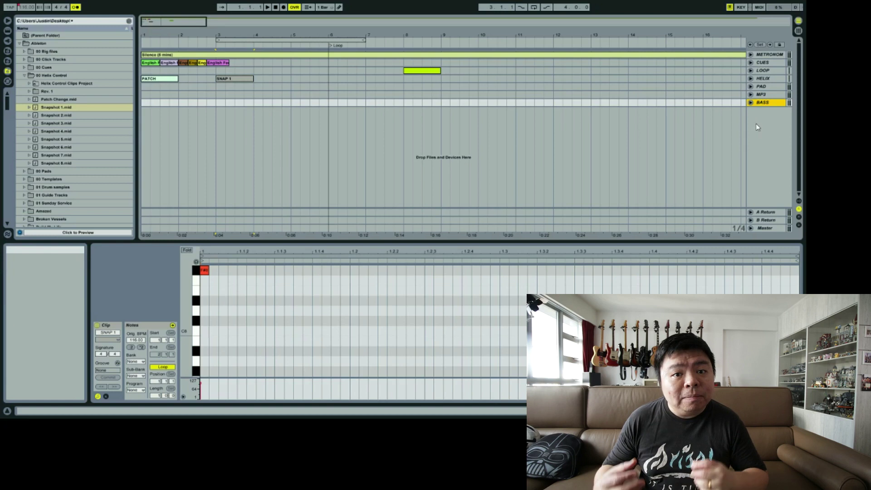
Insert another audio track below the BASS track
{"action": "key", "text": "ctrl+t"}
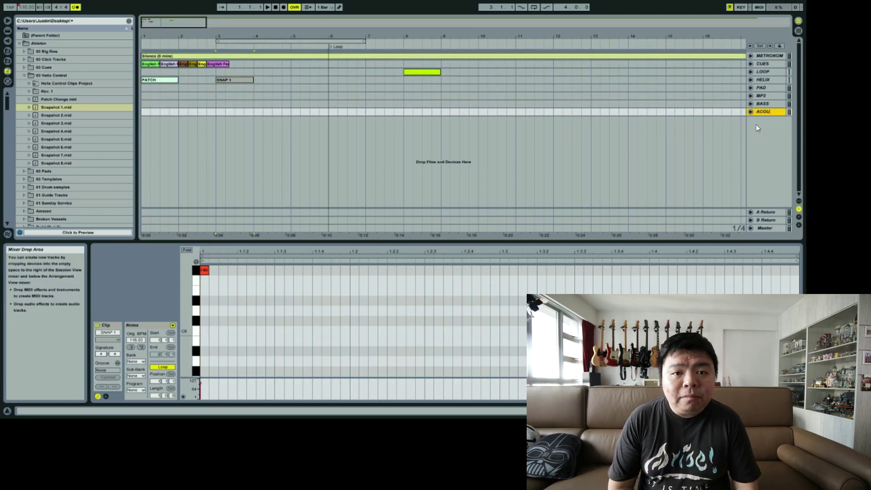